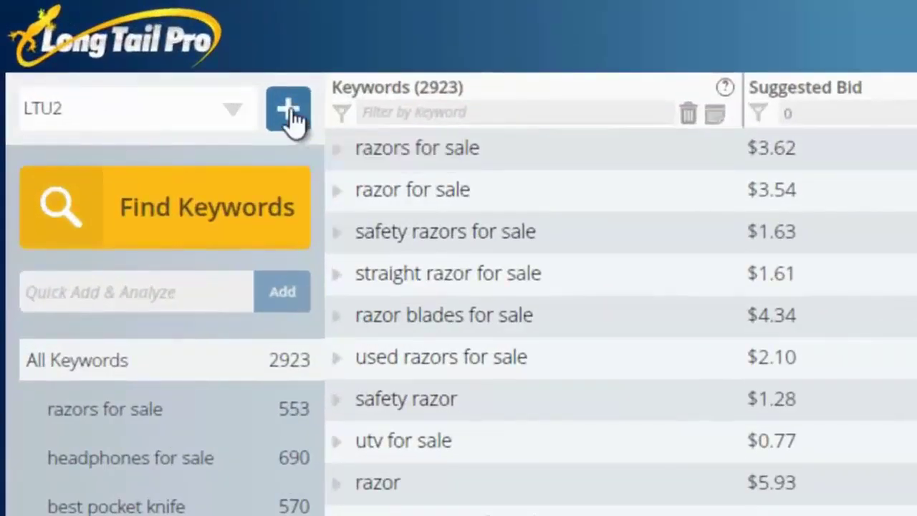
Step: Create a new project titled v3 with the default language, country and search network settings
{"action": "left_click", "coordinate": [288, 113]}
{"action": "type", "text": "V"}
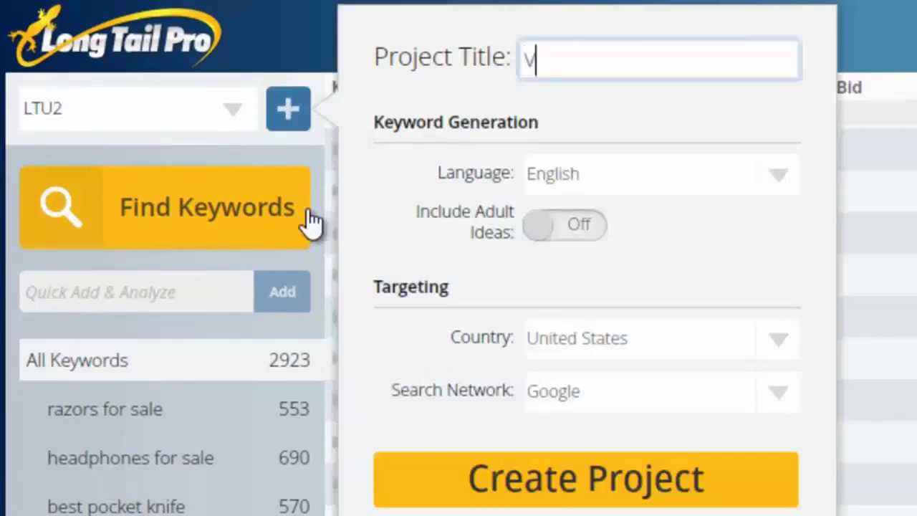
{"action": "type", "text": "3"}
{"action": "left_click", "coordinate": [600, 484]}
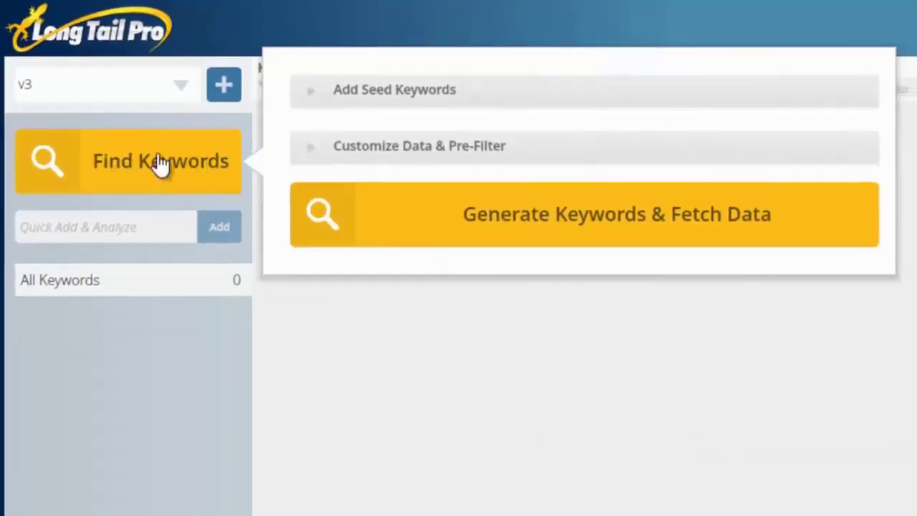
Step: Add the seed keywords "safety razor", "pocket knives" and "survival knife" to the keyword search
{"action": "left_click", "coordinate": [319, 103]}
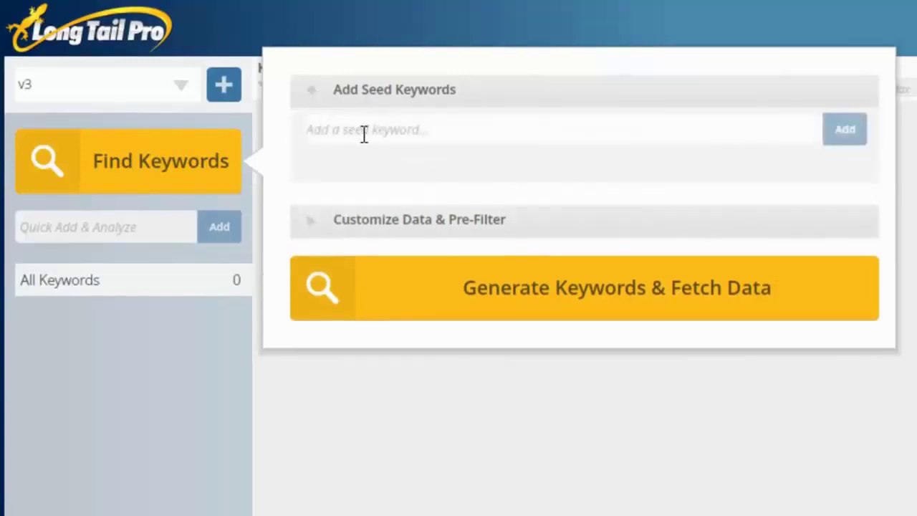
{"action": "left_click", "coordinate": [364, 133]}
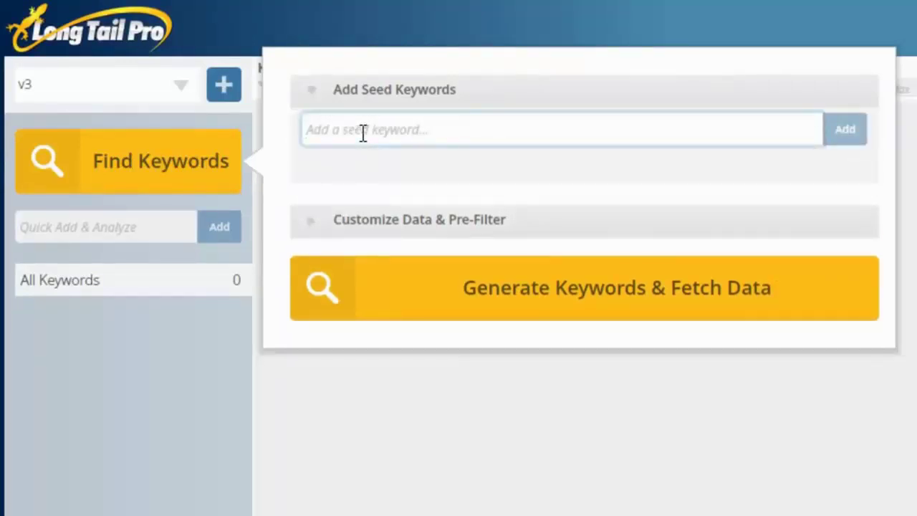
{"action": "type", "text": "sat"}
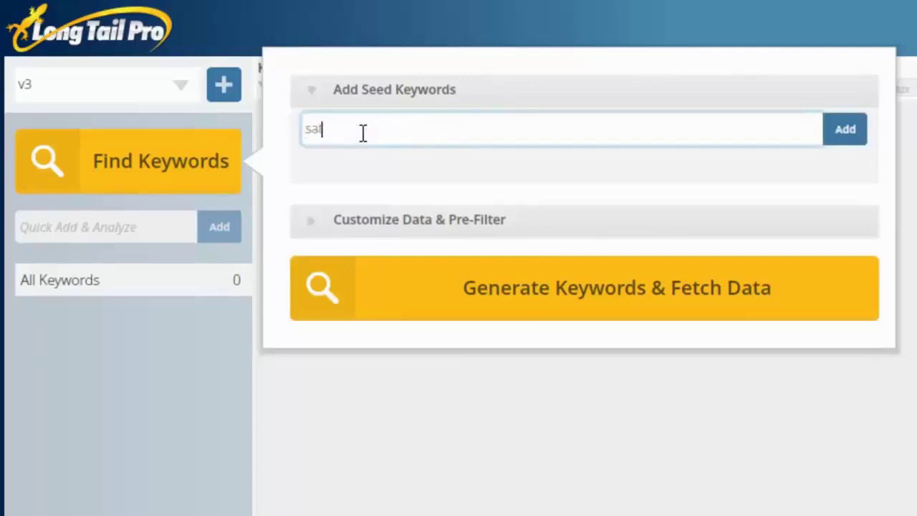
{"action": "type", "text": "ety razor"}
{"action": "key", "text": "Return"}
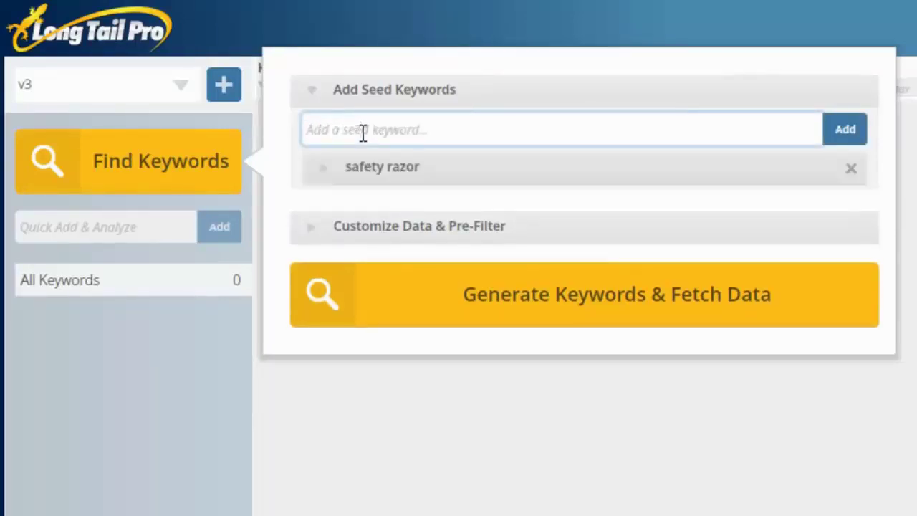
{"action": "type", "text": "pocket kni"}
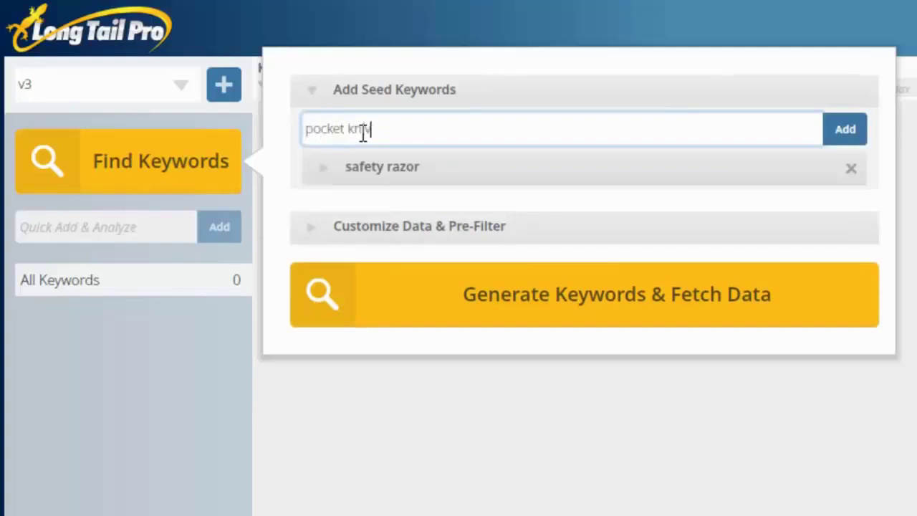
{"action": "type", "text": "ves"}
{"action": "key", "text": "Return"}
{"action": "type", "text": "s"}
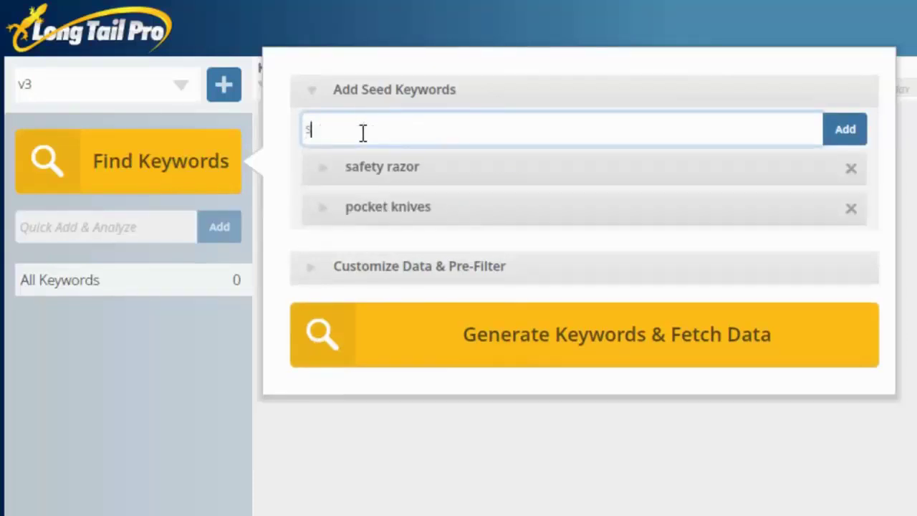
{"action": "type", "text": "urvival knife"}
{"action": "key", "text": "Return"}
Step: Add three more seed keywords: "minivans", "earbuds" and "toothbrush"
{"action": "type", "text": "minivans"}
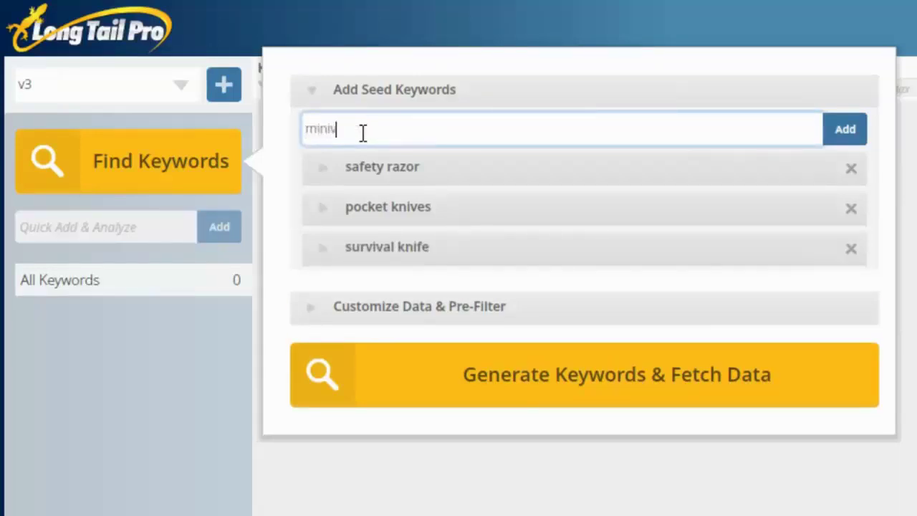
{"action": "key", "text": "Return"}
{"action": "type", "text": "earbuds"}
{"action": "key", "text": "Return"}
{"action": "type", "text": "toothbrush"}
{"action": "key", "text": "Return"}
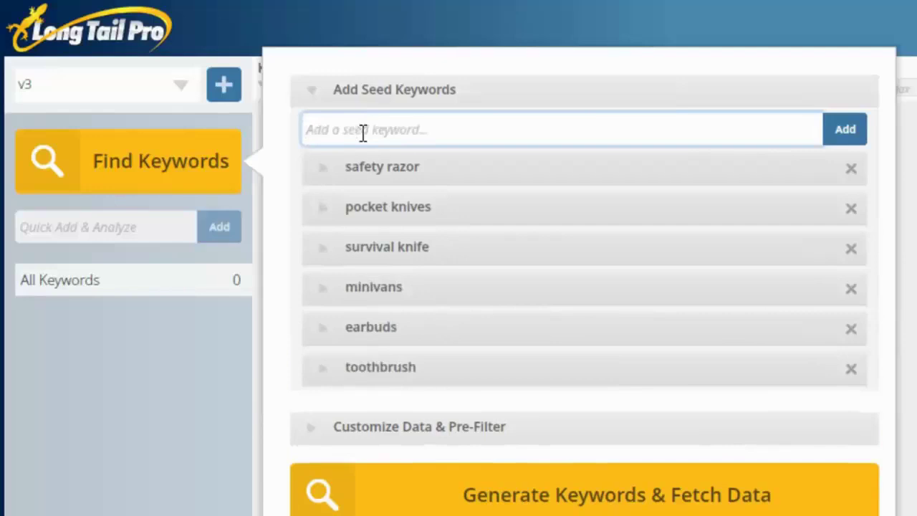
Step: Restrict the "safety razor" seed keyword to ideas that include "best", with no excluded terms
{"action": "left_click", "coordinate": [326, 171]}
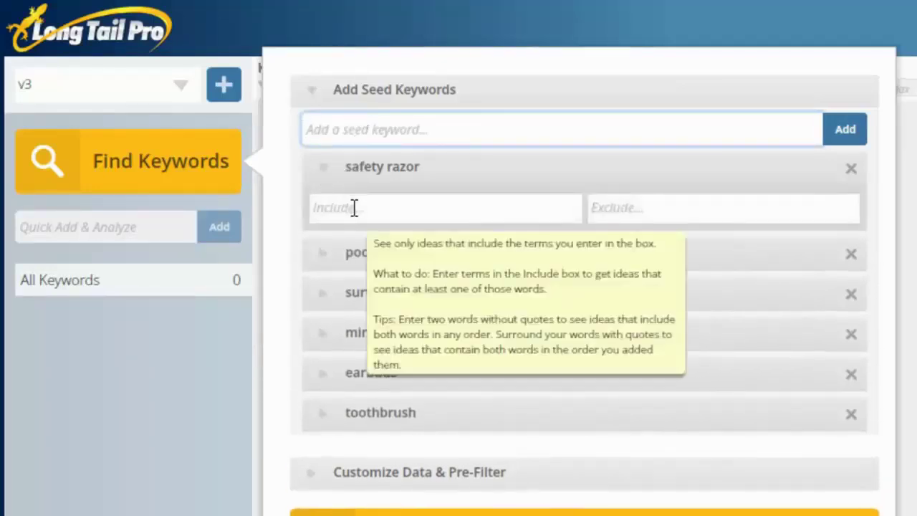
{"action": "left_click", "coordinate": [354, 207]}
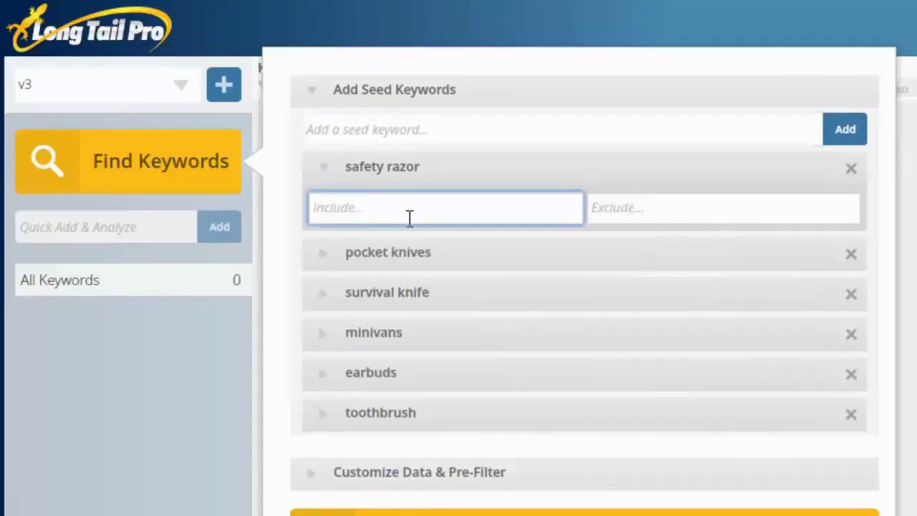
{"action": "type", "text": "best"}
{"action": "left_click", "coordinate": [687, 209]}
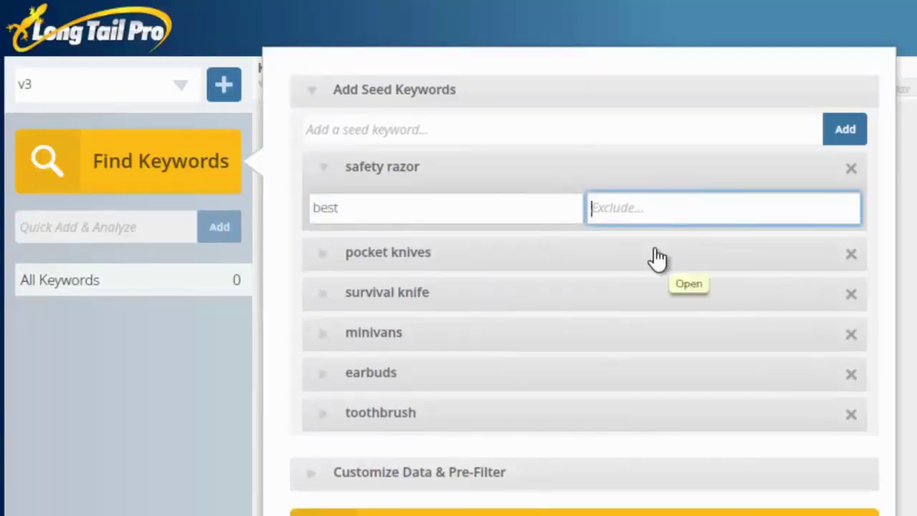
{"action": "mouse_move", "coordinate": [470, 218]}
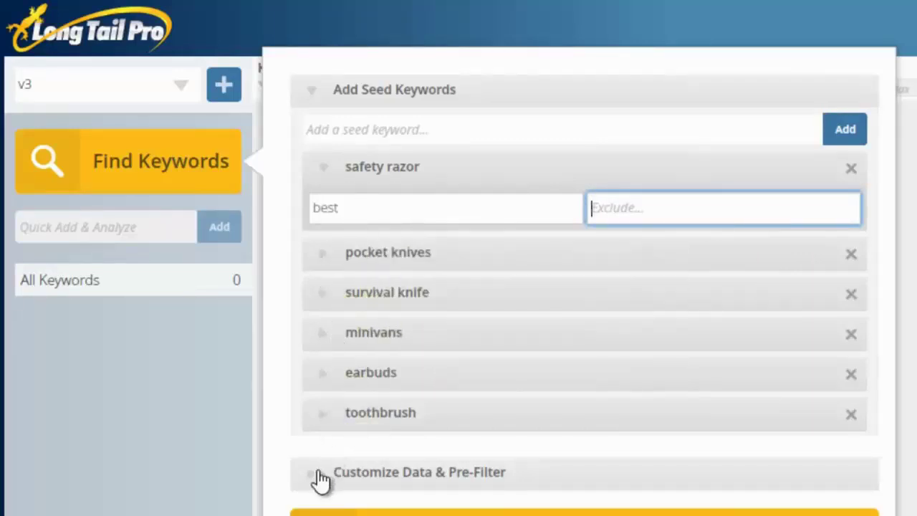
Step: Pre-filter the keyword data to a minimum suggested bid of 0.25 and a minimum local search volume of 500
{"action": "left_click", "coordinate": [317, 483]}
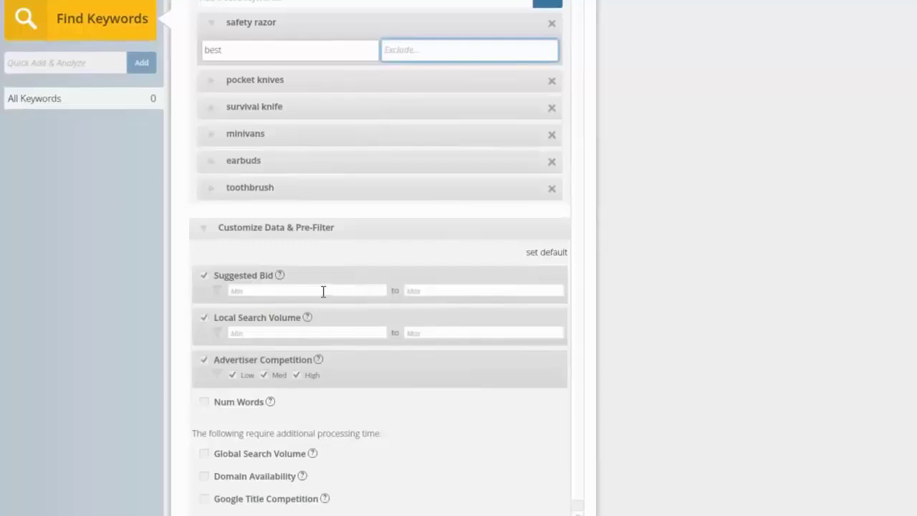
{"action": "left_click", "coordinate": [323, 292]}
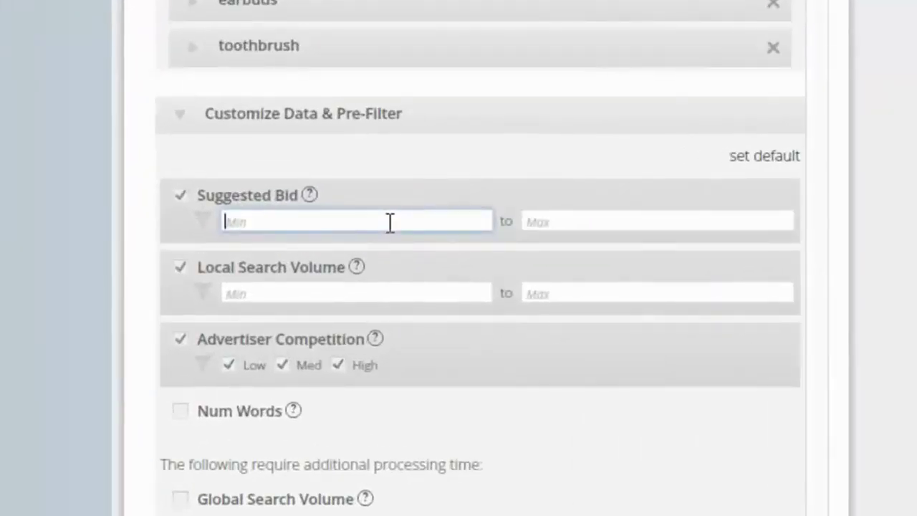
{"action": "type", "text": "0.25"}
{"action": "left_click", "coordinate": [299, 292]}
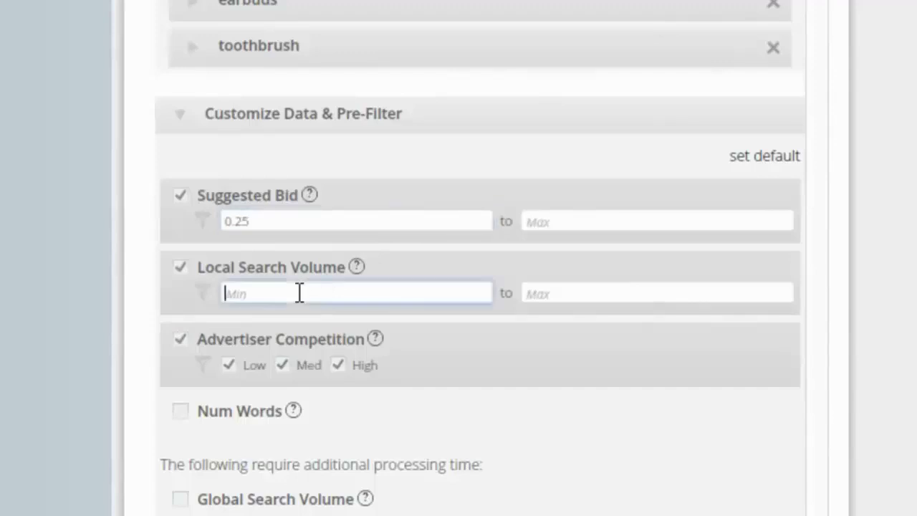
{"action": "type", "text": "500"}
Step: Enable the number of words pre-filter with a minimum of 3
{"action": "scroll", "coordinate": [345, 331], "scroll_direction": "down", "scroll_amount": 1}
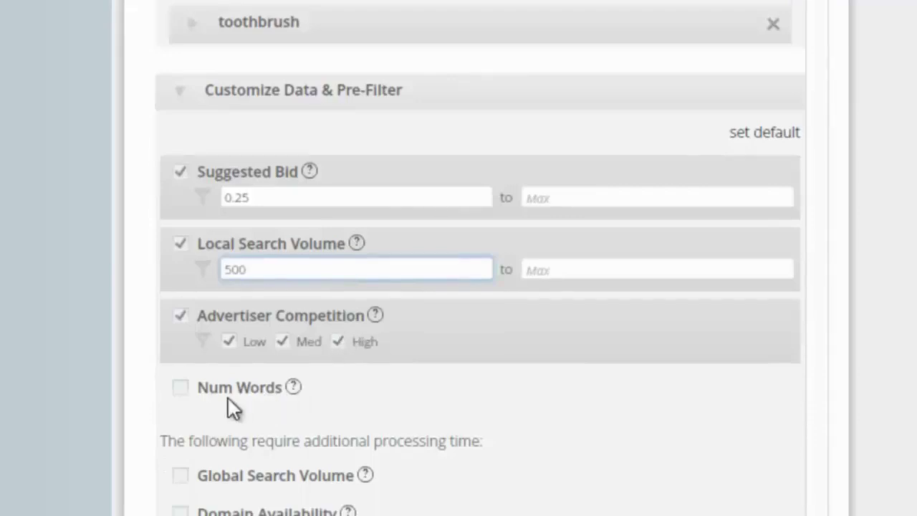
{"action": "left_click", "coordinate": [182, 389]}
{"action": "left_click", "coordinate": [260, 415]}
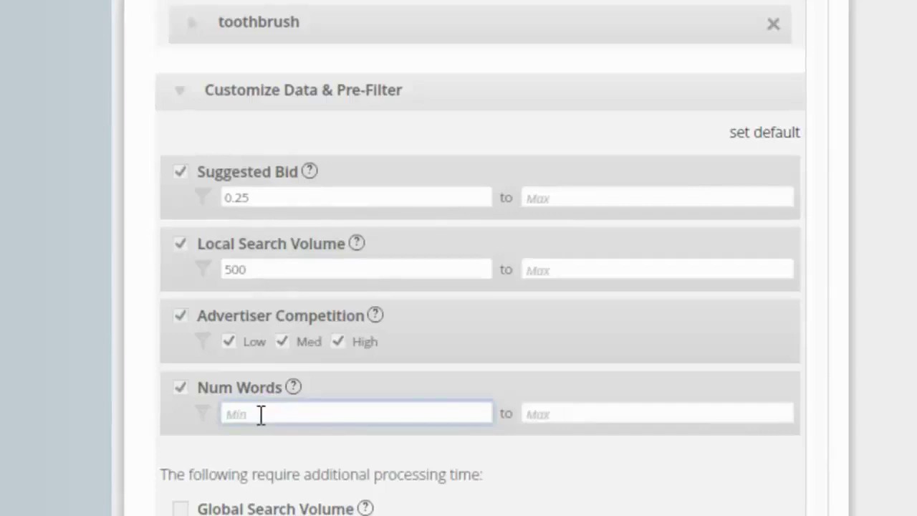
{"action": "type", "text": "3"}
Step: Try out the Global Search Volume and Domain Availability data options, turning each one off again
{"action": "scroll", "coordinate": [222, 466], "scroll_direction": "down", "scroll_amount": 1}
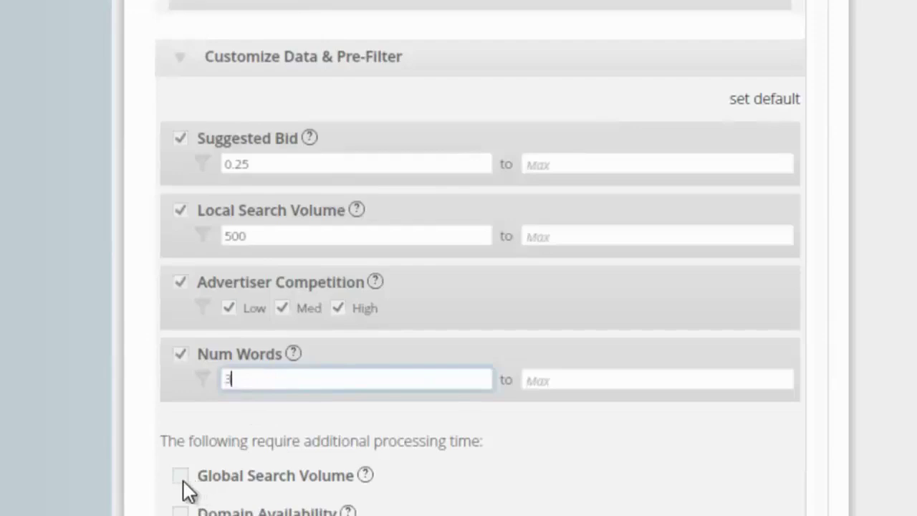
{"action": "scroll", "coordinate": [184, 481], "scroll_direction": "down", "scroll_amount": 3}
{"action": "left_click", "coordinate": [182, 287]}
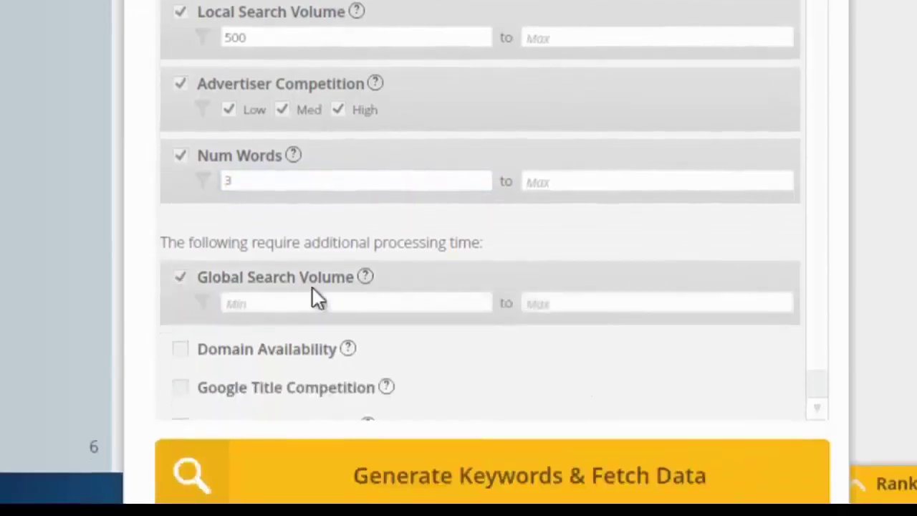
{"action": "left_click", "coordinate": [179, 281]}
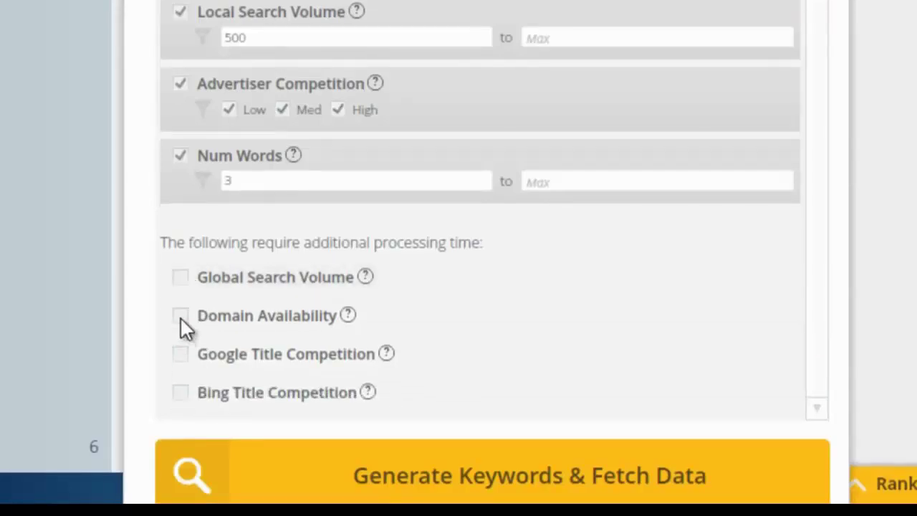
{"action": "left_click", "coordinate": [180, 316]}
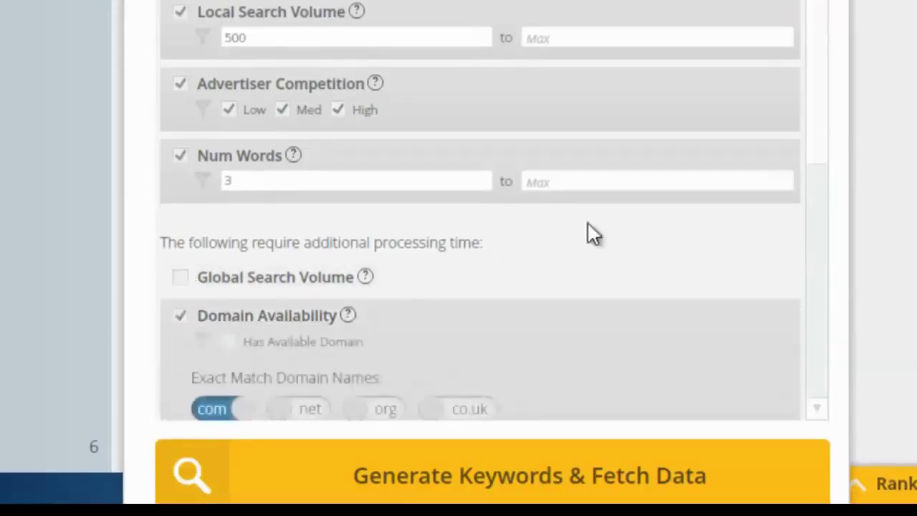
{"action": "scroll", "coordinate": [706, 165], "scroll_direction": "down", "scroll_amount": 5}
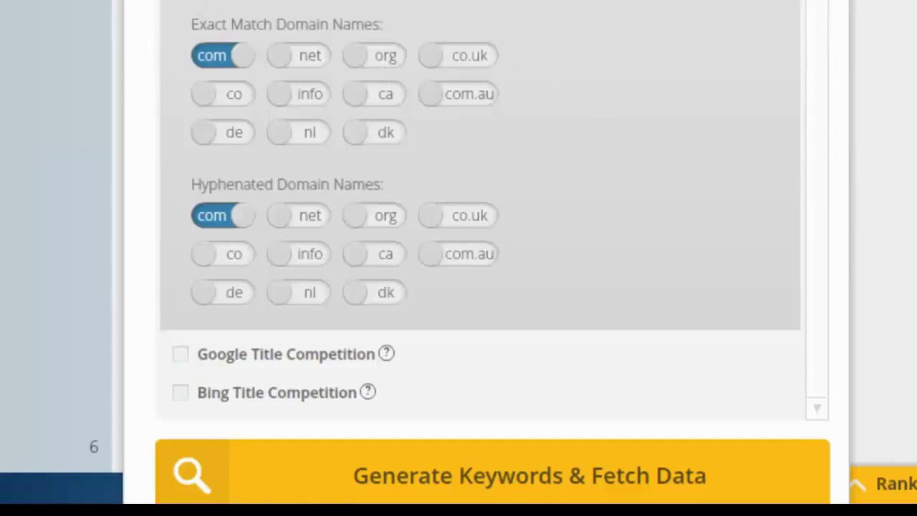
{"action": "scroll", "coordinate": [480, 215], "scroll_direction": "up", "scroll_amount": 5}
{"action": "left_click", "coordinate": [180, 315]}
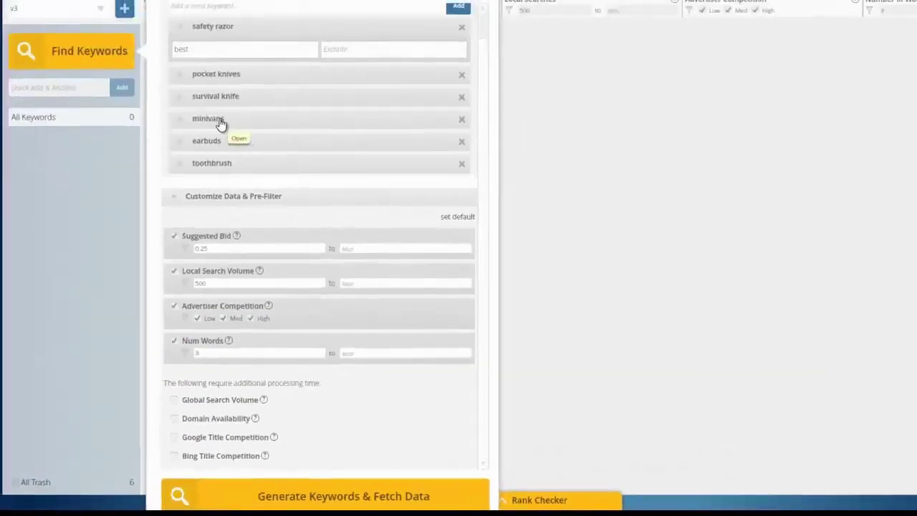
Step: Check the seed keywords and pre-filters, and generate the keywords with their data
{"action": "scroll", "coordinate": [236, 106], "scroll_direction": "up", "scroll_amount": 1}
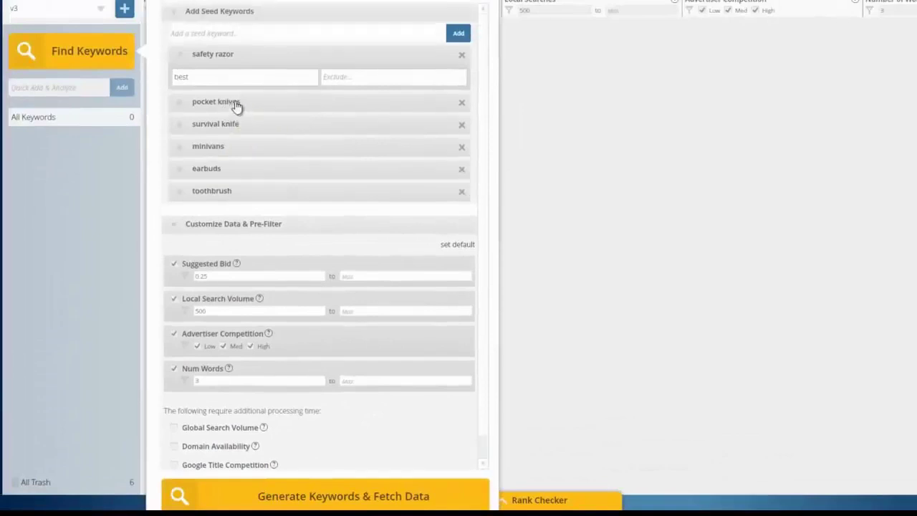
{"action": "scroll", "coordinate": [281, 500], "scroll_direction": "down", "scroll_amount": 1}
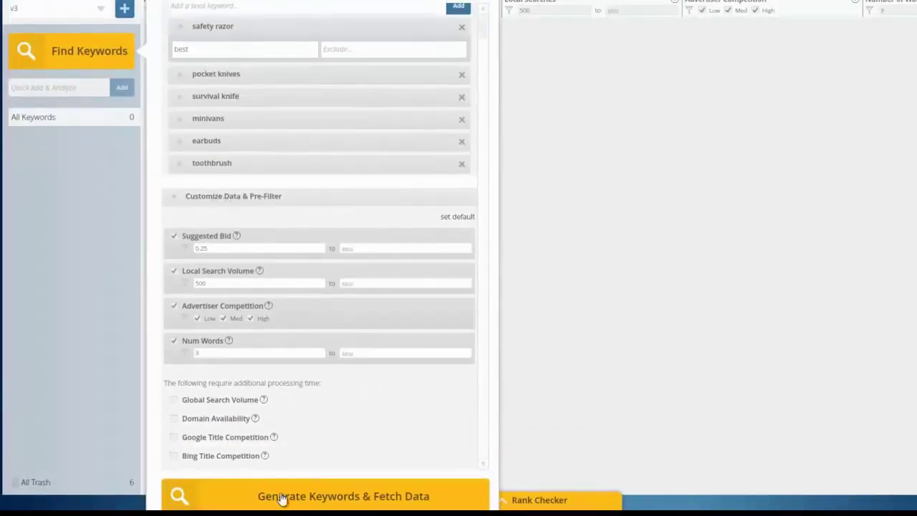
{"action": "left_click", "coordinate": [282, 496]}
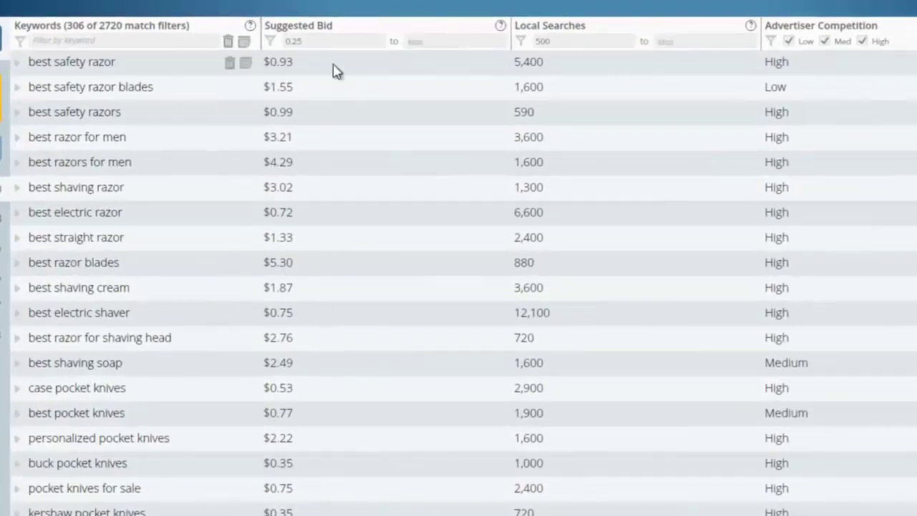
Step: Filter the results to a minimum suggested bid of 1.00 and a minimum of 1500 local searches
{"action": "left_click", "coordinate": [315, 41]}
{"action": "left_click_drag", "start_coordinate": [314, 41], "coordinate": [286, 41]}
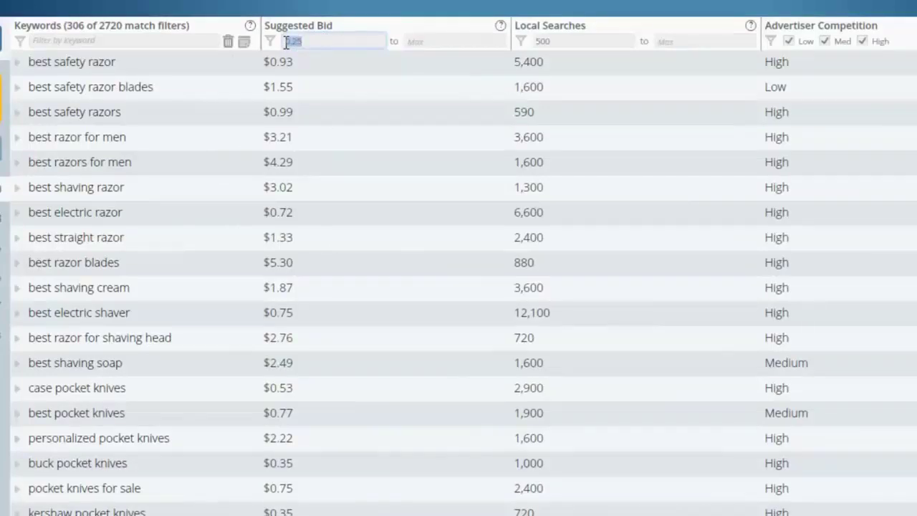
{"action": "type", "text": "1.00"}
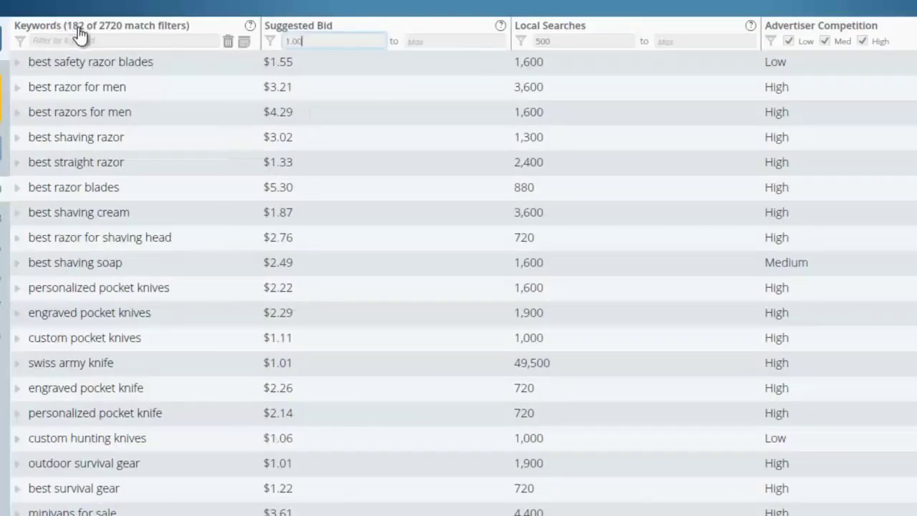
{"action": "left_click", "coordinate": [565, 41]}
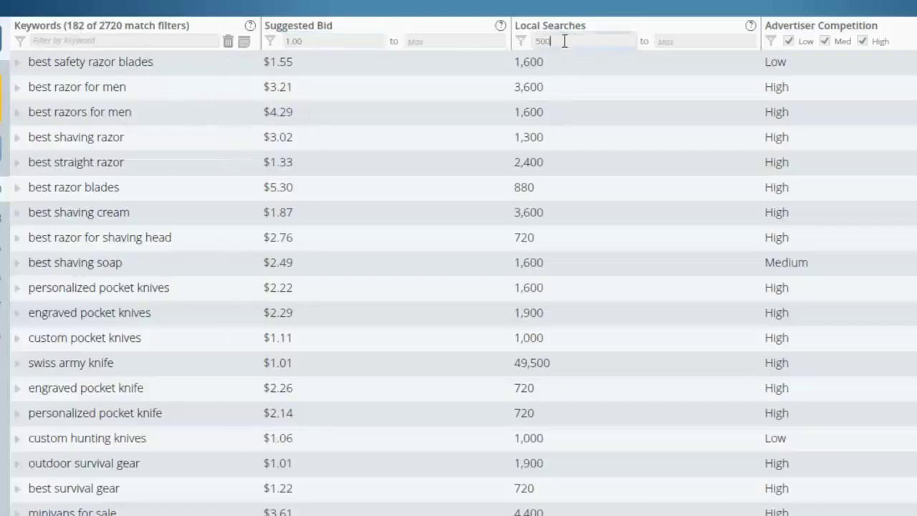
{"action": "left_click_drag", "start_coordinate": [565, 41], "coordinate": [534, 42]}
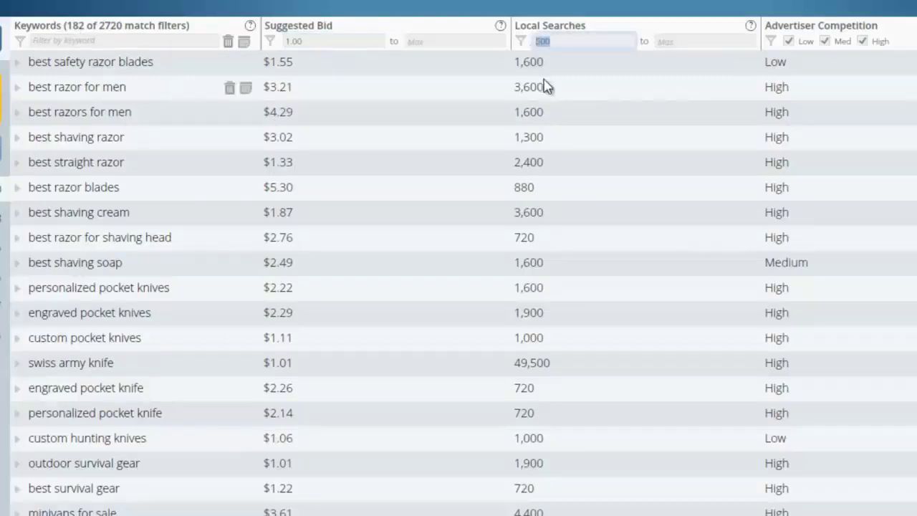
{"action": "type", "text": "1500"}
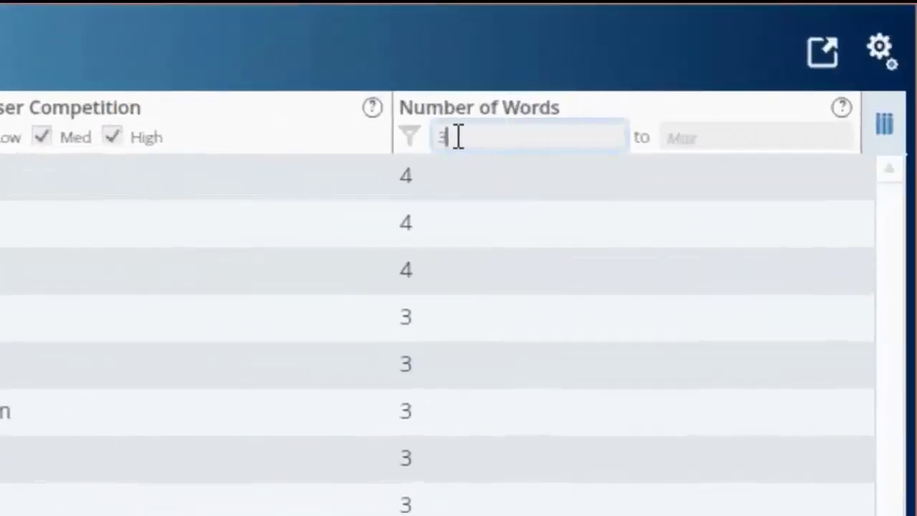
Step: Set the results' minimum number of words to 4 and place the cursor in the keyword text filter
{"action": "left_click_drag", "start_coordinate": [456, 135], "coordinate": [434, 137]}
{"action": "type", "text": "4"}
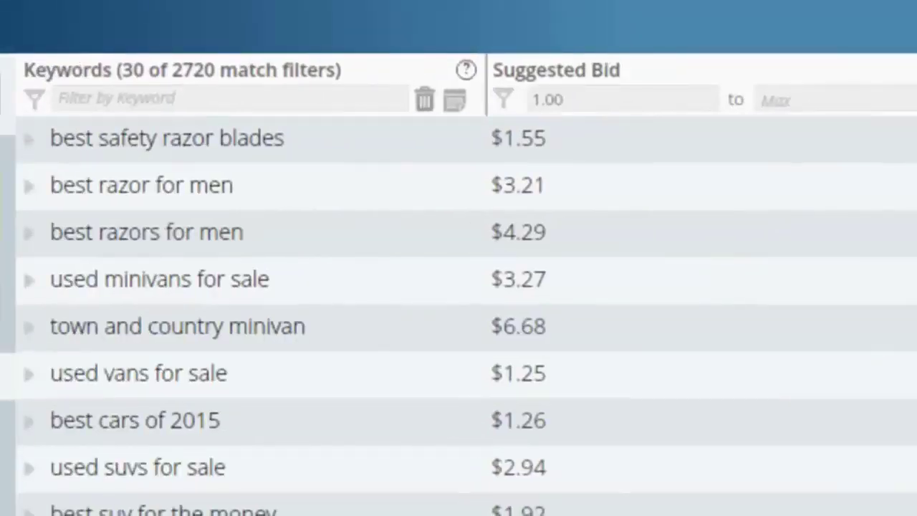
{"action": "left_click", "coordinate": [206, 93]}
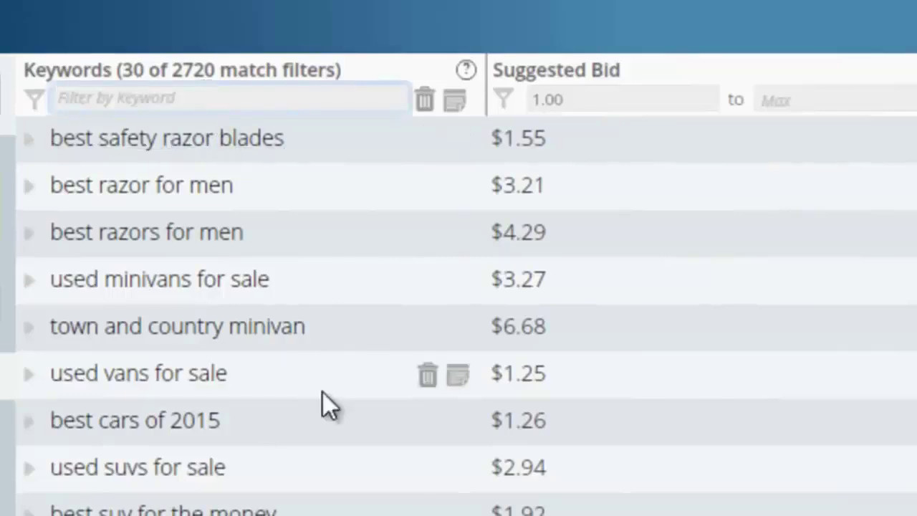
Step: Try filtering the keyword results by "review", and filter them by "best" instead
{"action": "type", "text": "review"}
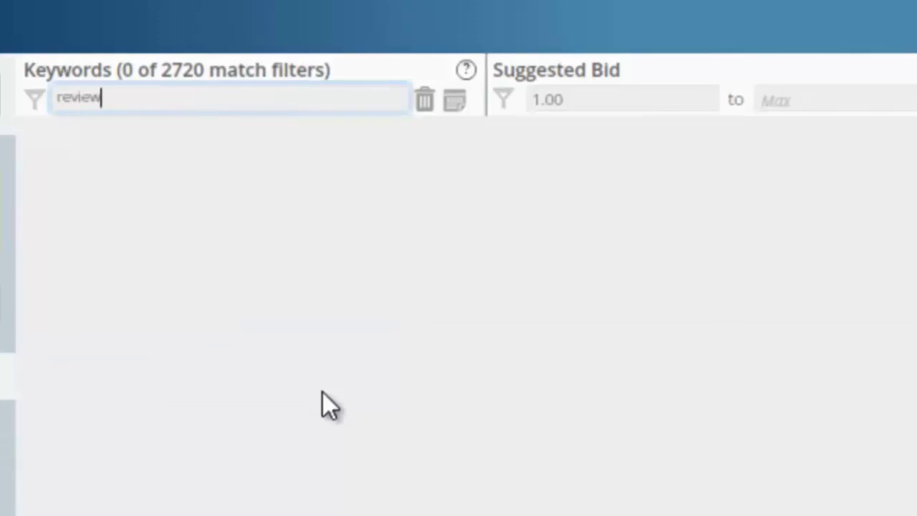
{"action": "key", "text": "BackSpace"}
{"action": "key", "text": "BackSpace"}
{"action": "key", "text": "BackSpace"}
{"action": "key", "text": "BackSpace"}
{"action": "key", "text": "BackSpace"}
{"action": "key", "text": "BackSpace"}
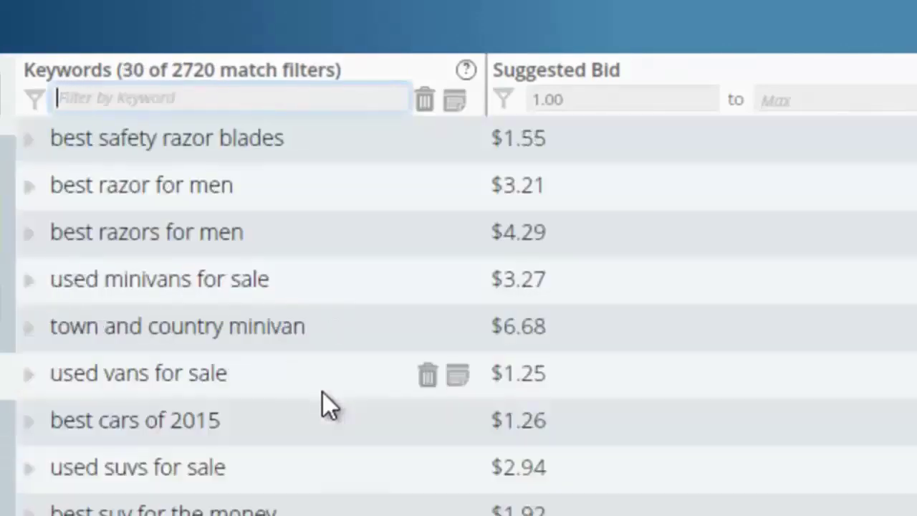
{"action": "type", "text": "best"}
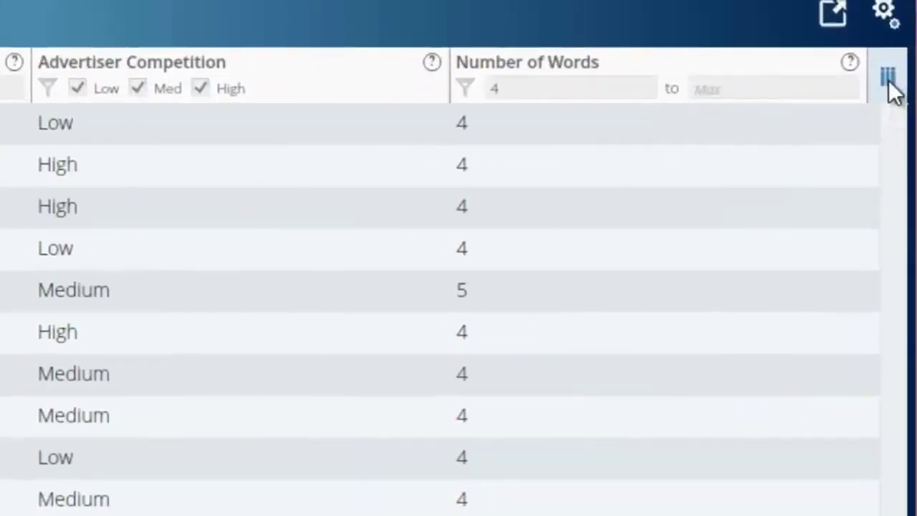
Step: Show the Global Searches and Domain Availability columns, and fetch the missing global searches for the filtered keywords
{"action": "left_click", "coordinate": [887, 80]}
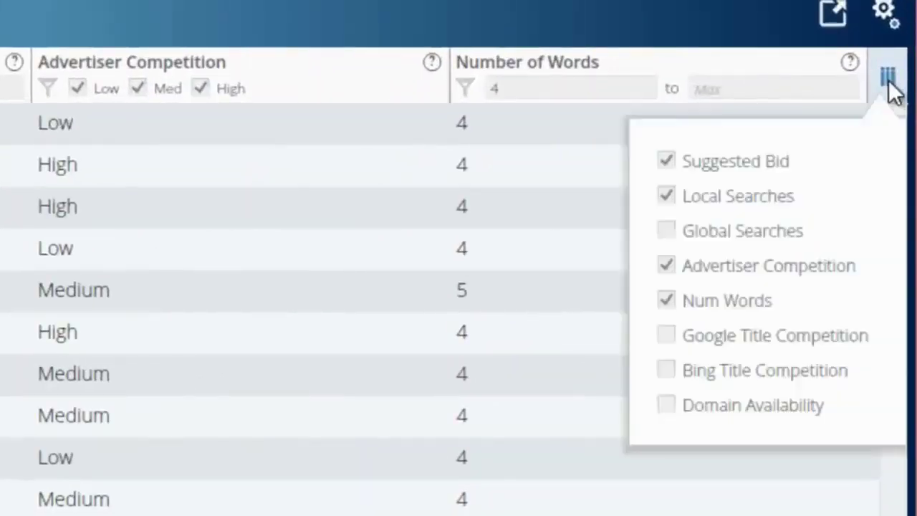
{"action": "left_click", "coordinate": [667, 231]}
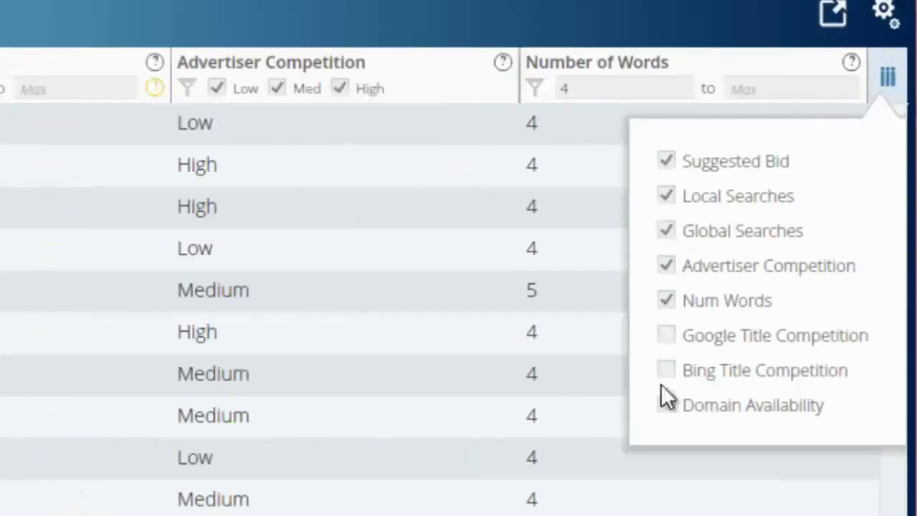
{"action": "left_click", "coordinate": [667, 405]}
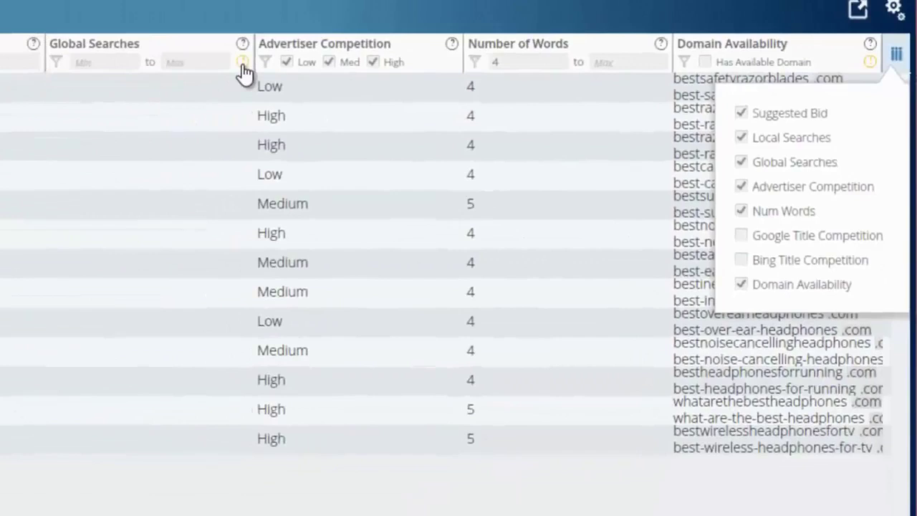
{"action": "left_click", "coordinate": [243, 65]}
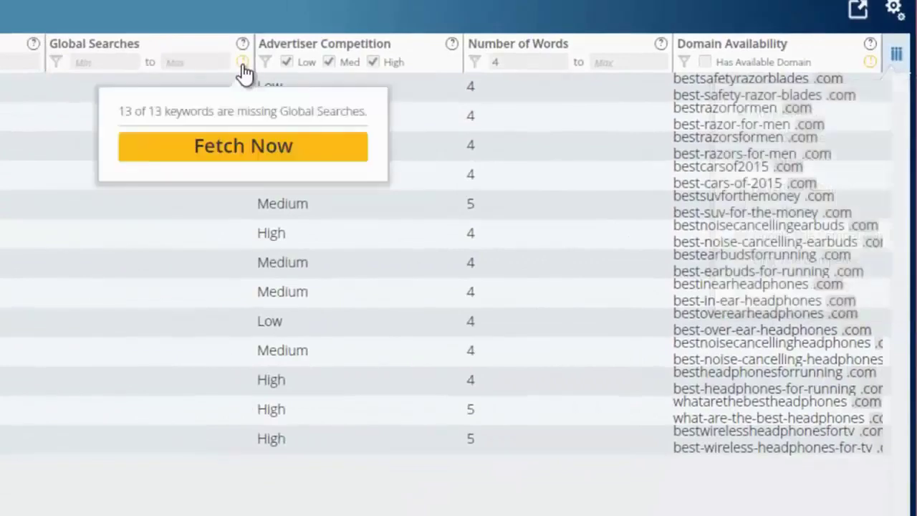
{"action": "left_click", "coordinate": [244, 150]}
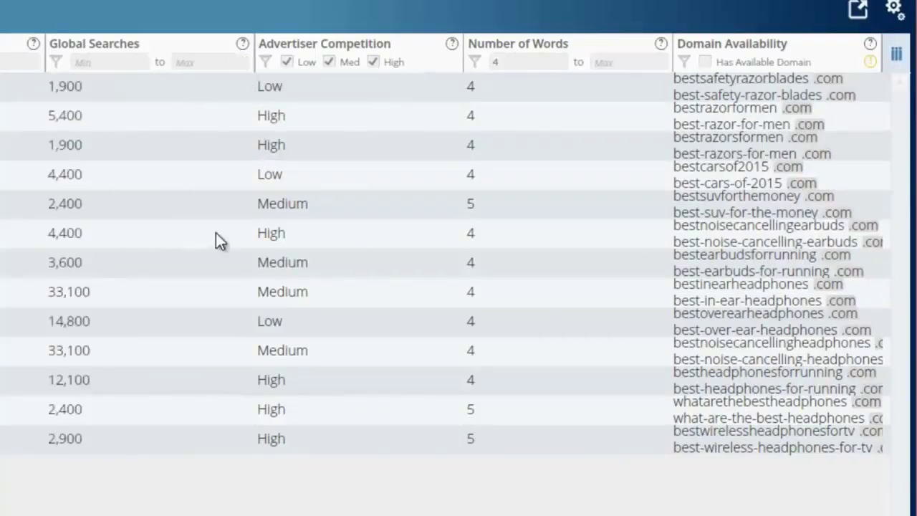
Step: Fetch availability for exact-match com, net and org domains with hyphenated com turned off, and hide the Domain Availability column
{"action": "left_click", "coordinate": [871, 63]}
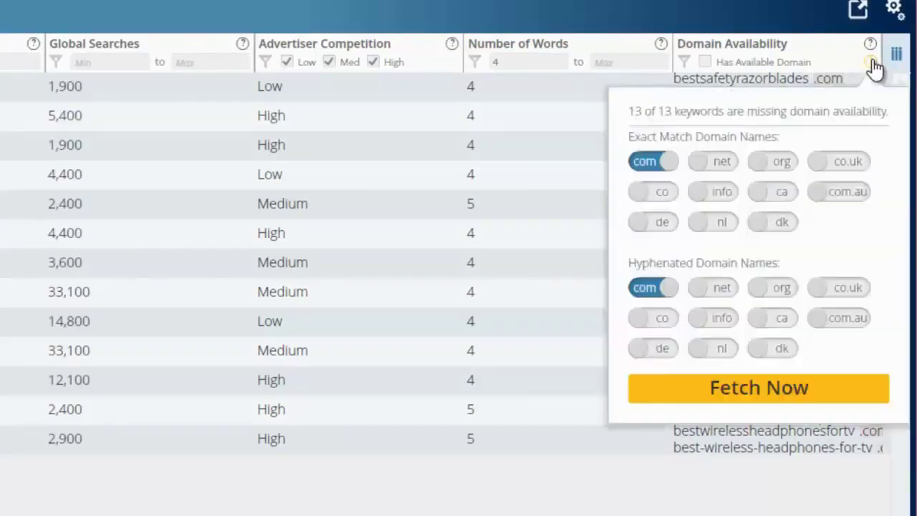
{"action": "left_click", "coordinate": [722, 164]}
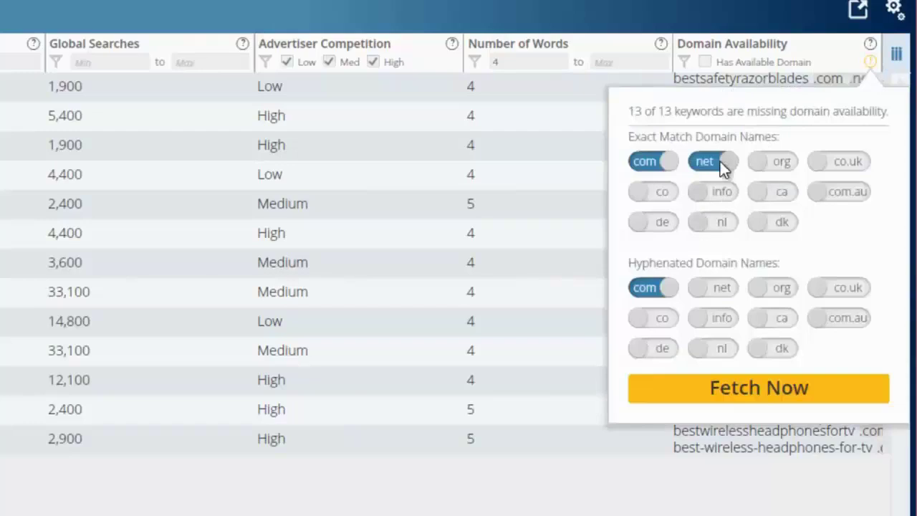
{"action": "left_click", "coordinate": [791, 160]}
{"action": "left_click", "coordinate": [645, 289]}
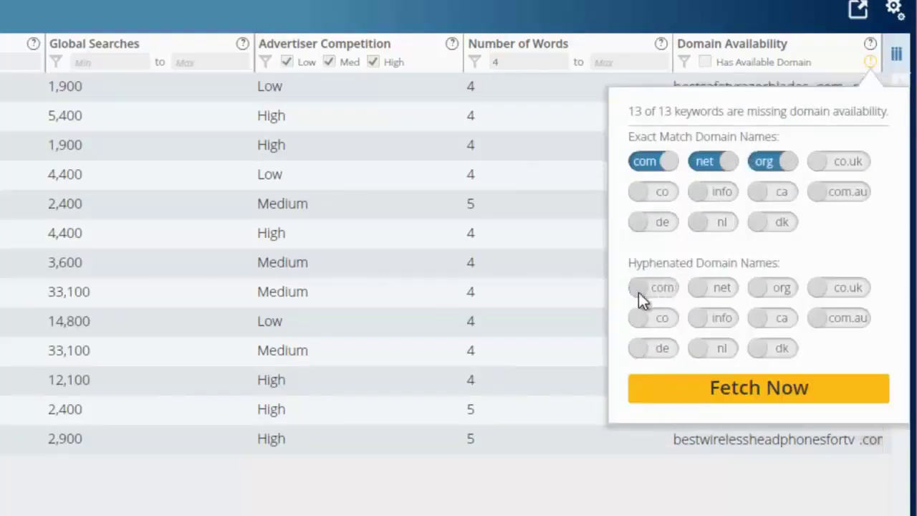
{"action": "left_click", "coordinate": [721, 402]}
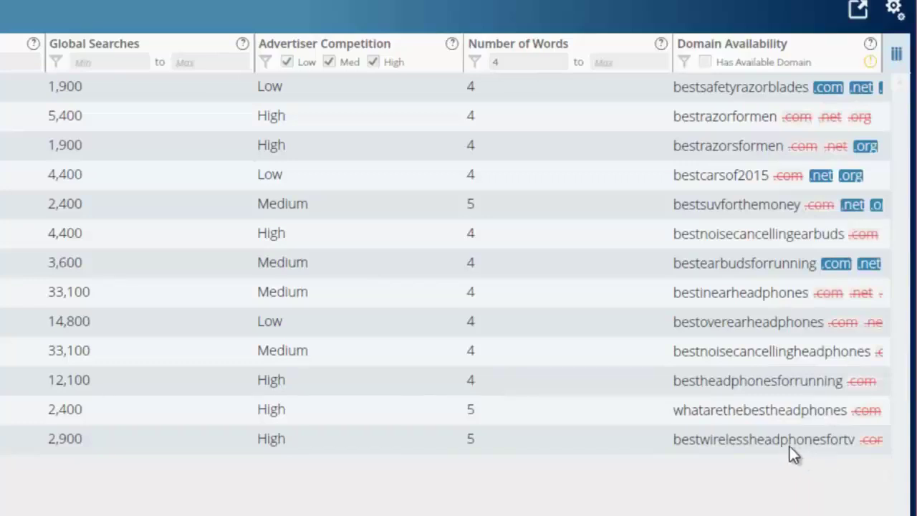
{"action": "left_click", "coordinate": [896, 57]}
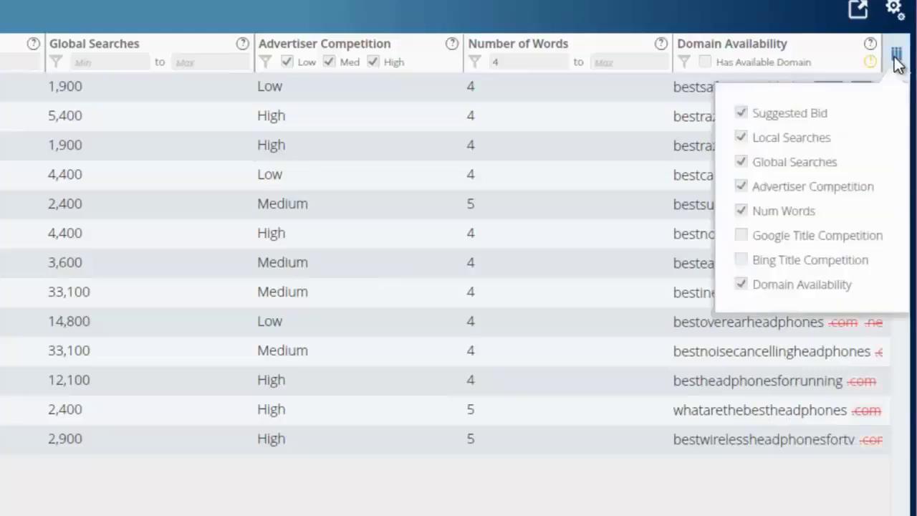
{"action": "left_click", "coordinate": [742, 284]}
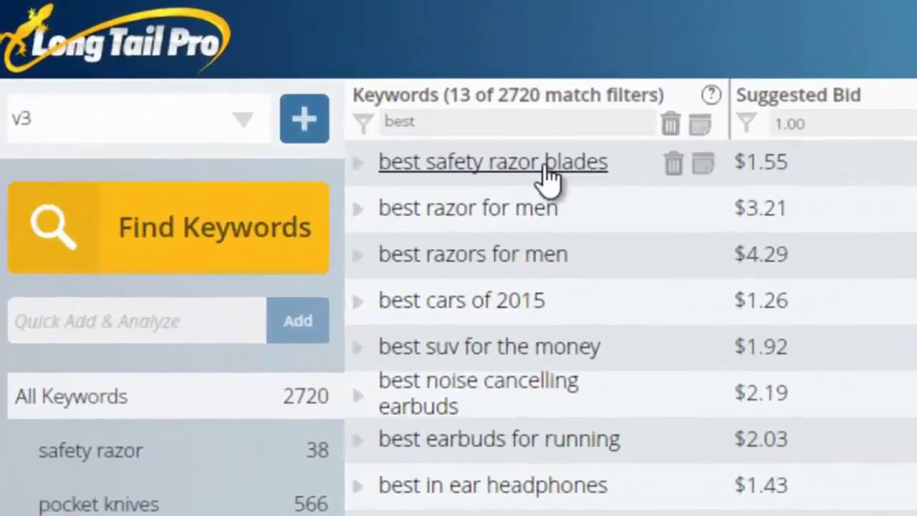
Step: Examine the top-ranking pages and their competition metrics for "best safety razor blades", and collapse the details
{"action": "left_click", "coordinate": [545, 168]}
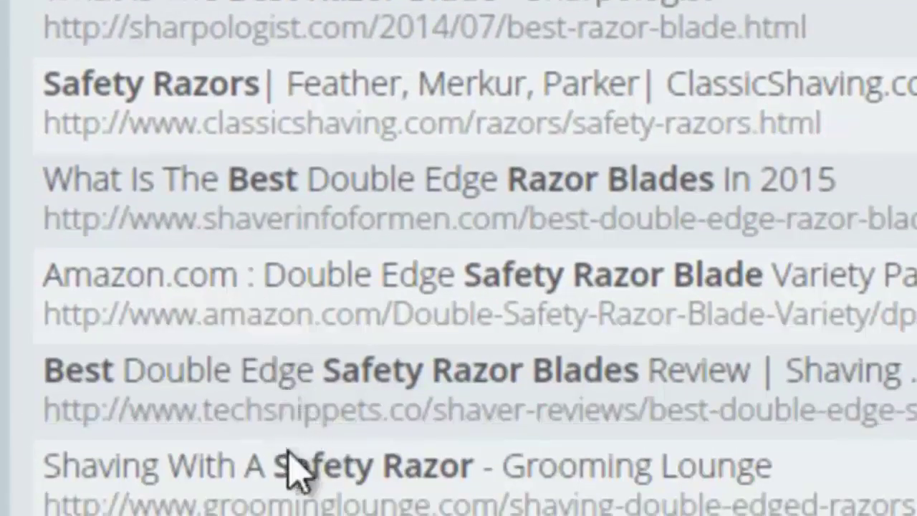
{"action": "left_click", "coordinate": [286, 222]}
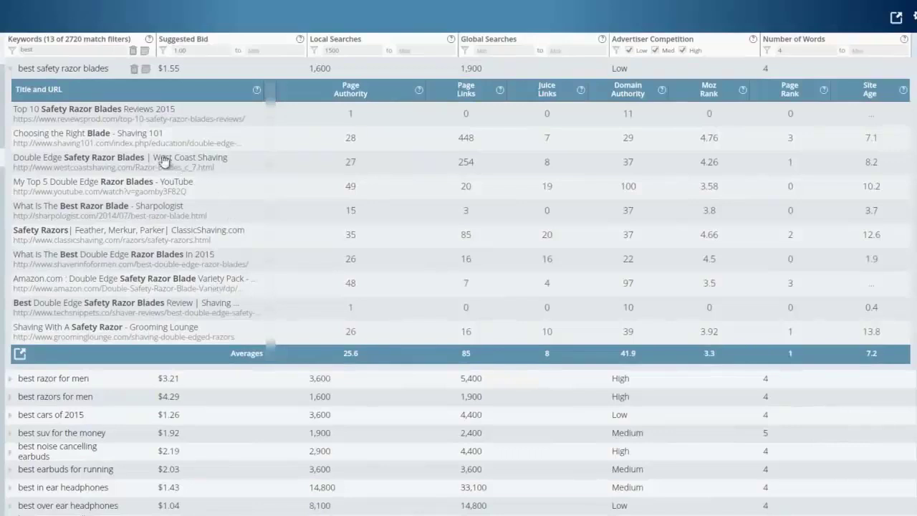
{"action": "left_click", "coordinate": [82, 75]}
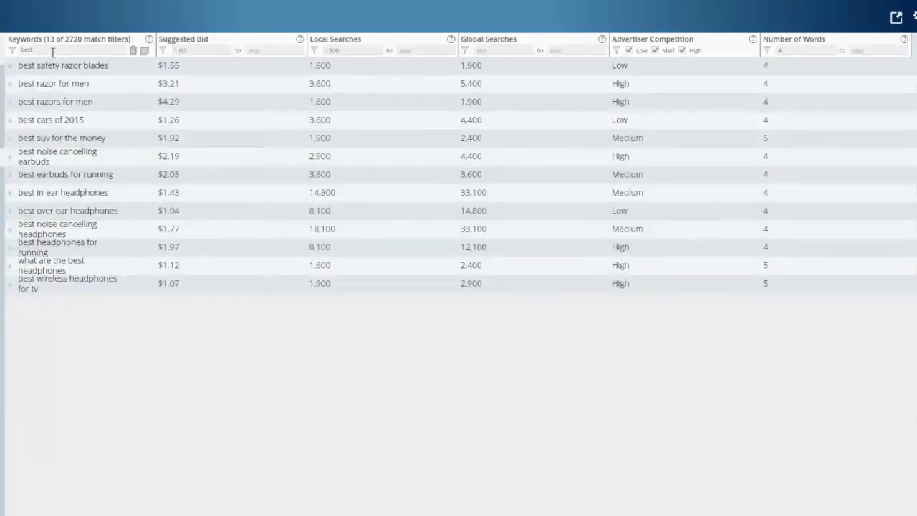
Step: Clear the "best" text filter from the keyword results
{"action": "left_click_drag", "start_coordinate": [53, 52], "coordinate": [22, 50]}
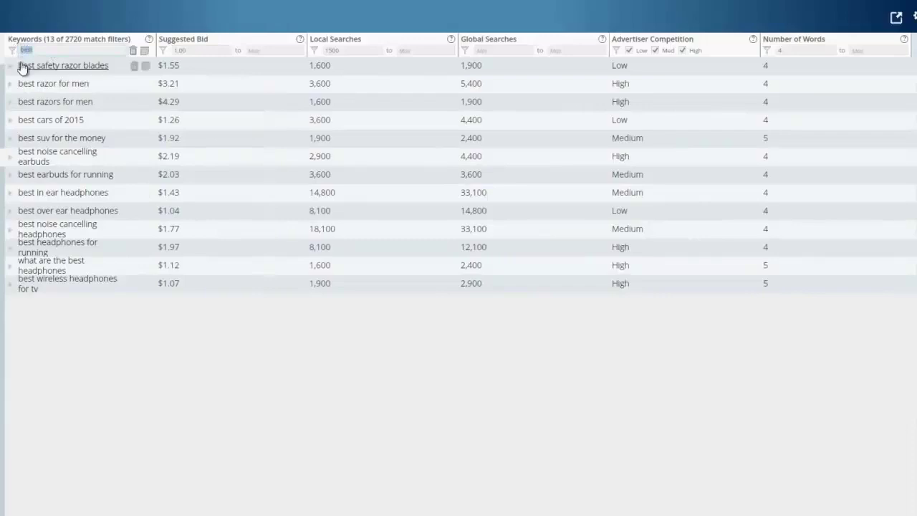
{"action": "key", "text": "BackSpace"}
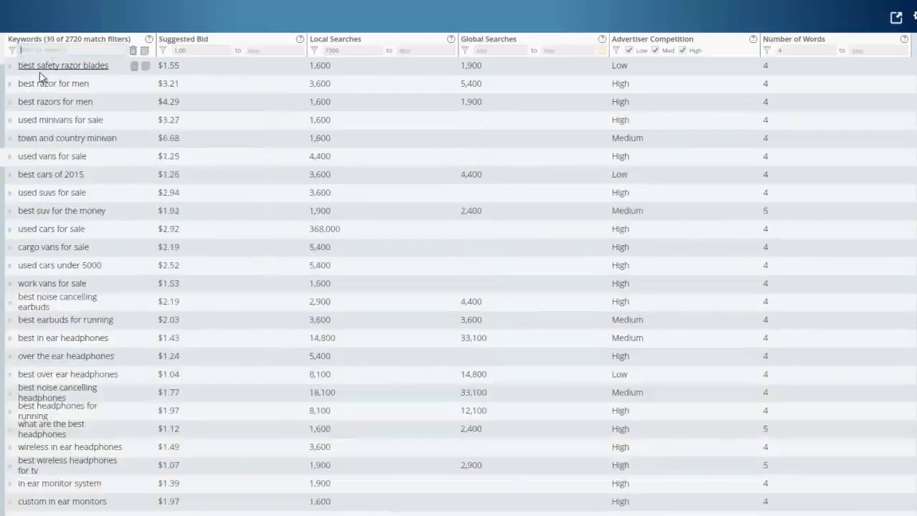
{"action": "left_click", "coordinate": [795, 50]}
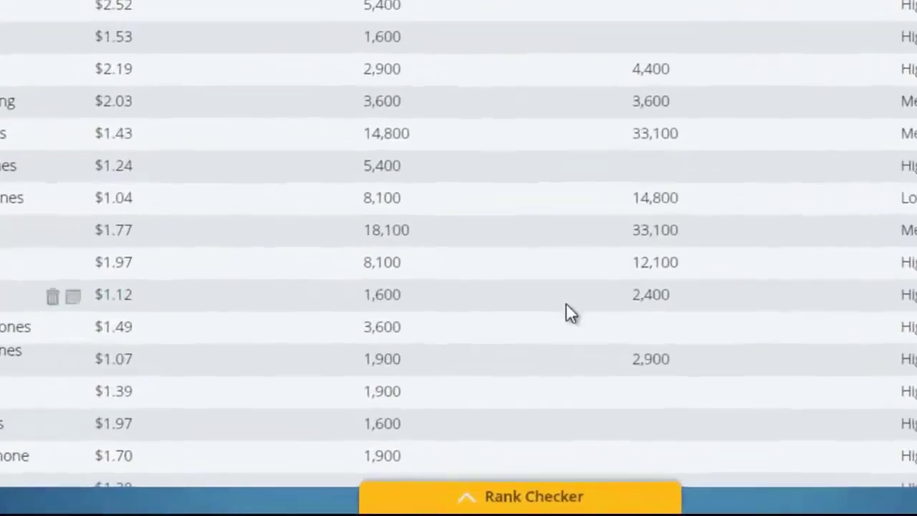
Step: Open the Rank Checker and add nichepursuits.com with a person's full name as the search term
{"action": "left_click", "coordinate": [482, 497]}
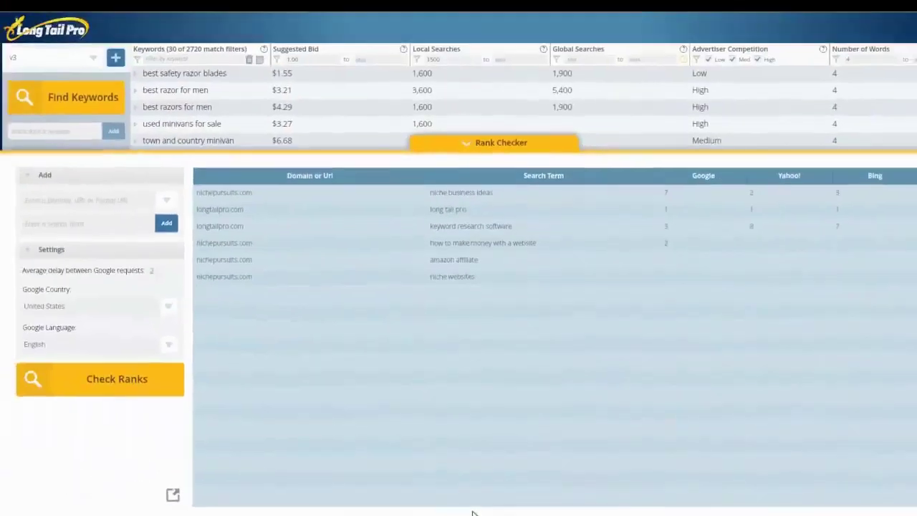
{"action": "left_click", "coordinate": [94, 199]}
{"action": "type", "text": "nichepursuits.com"}
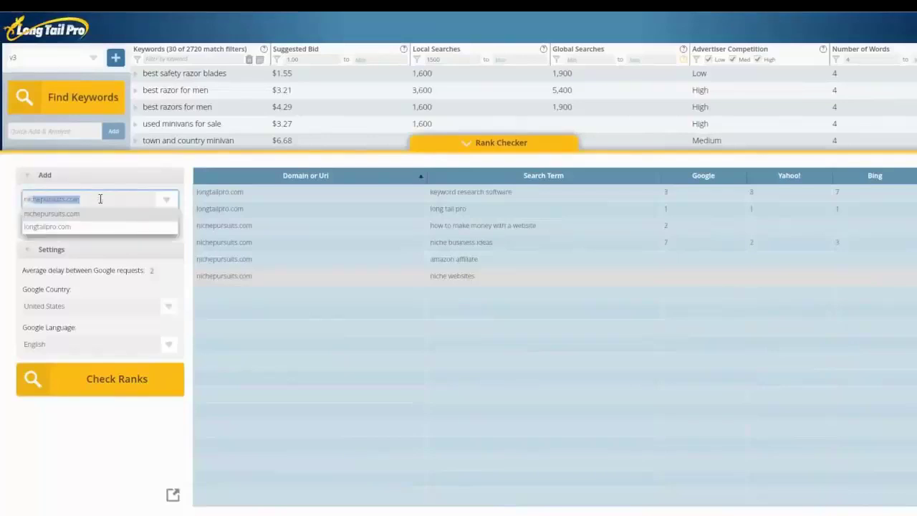
{"action": "key", "text": "Return"}
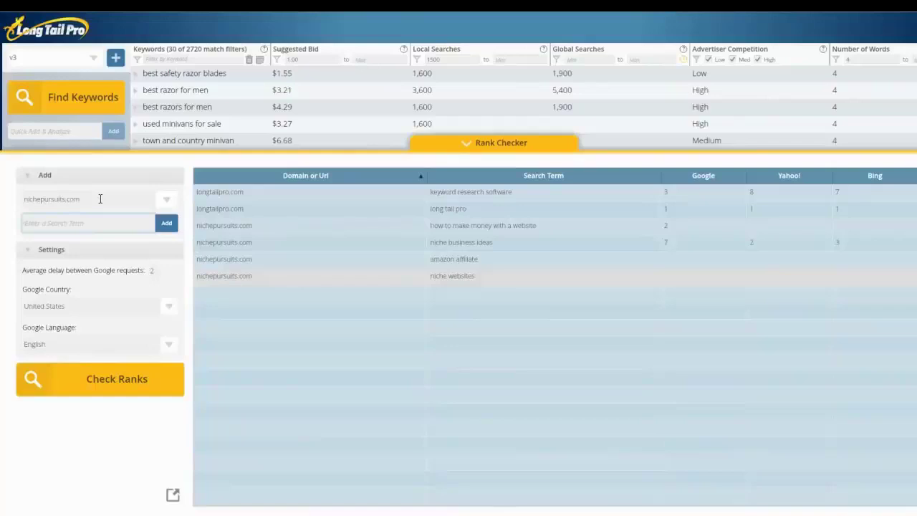
{"action": "type", "text": "spencer haws"}
{"action": "left_click", "coordinate": [145, 386]}
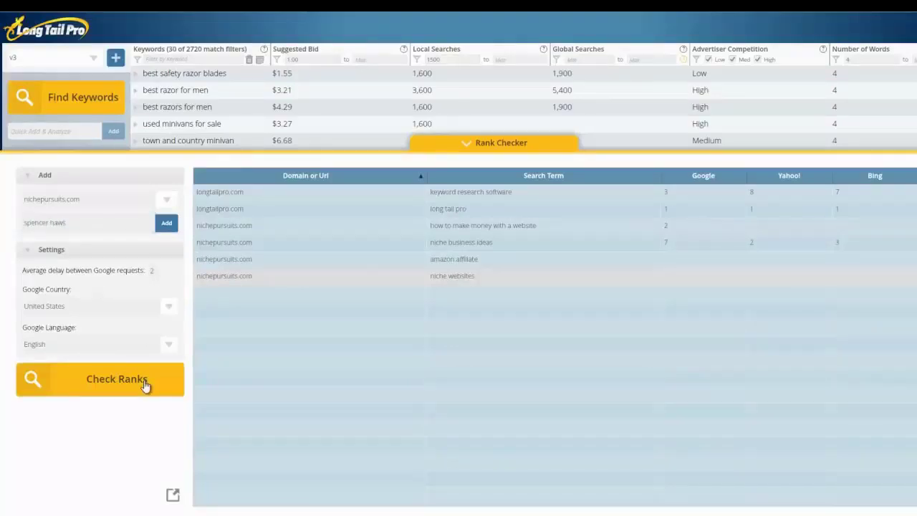
{"action": "left_click", "coordinate": [166, 224]}
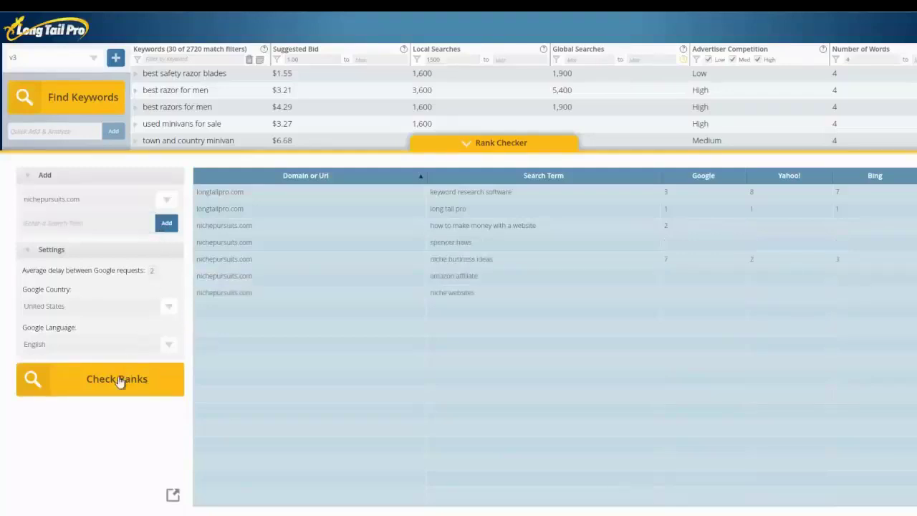